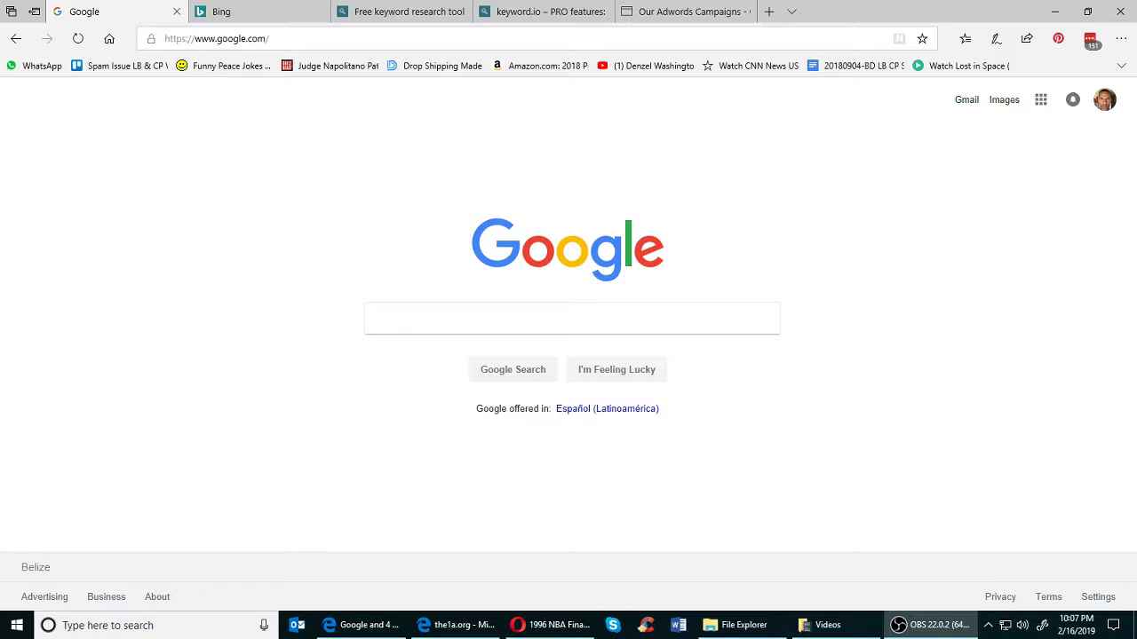
Enter "belize all inclusive" as a Google query to bring up its autocomplete suggestions.
left_click(378, 321)
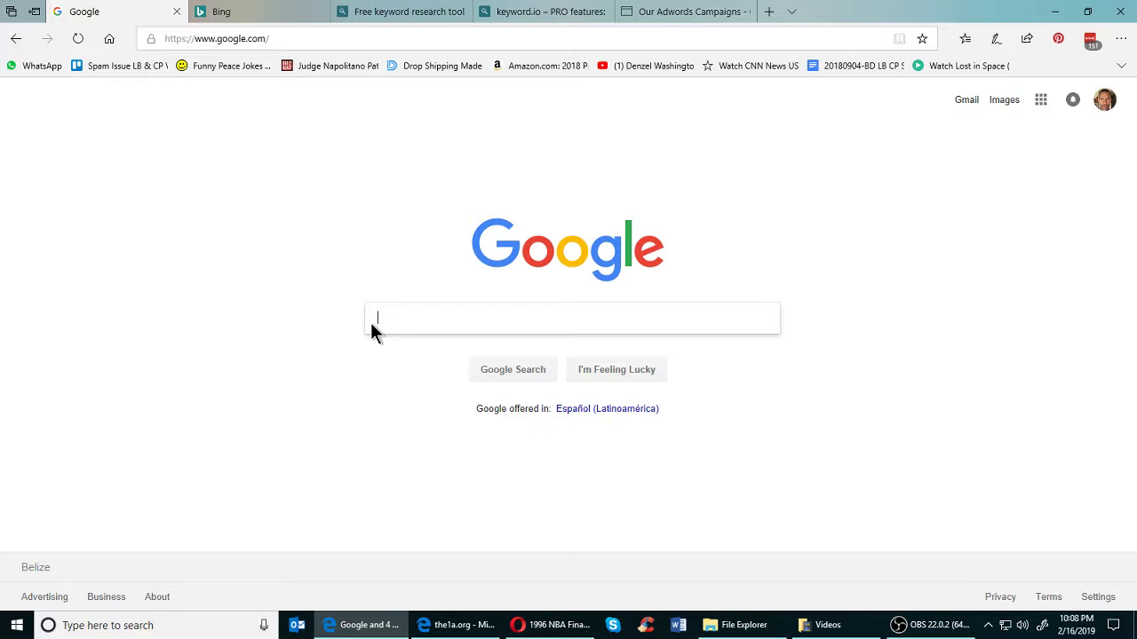
type("belize all in")
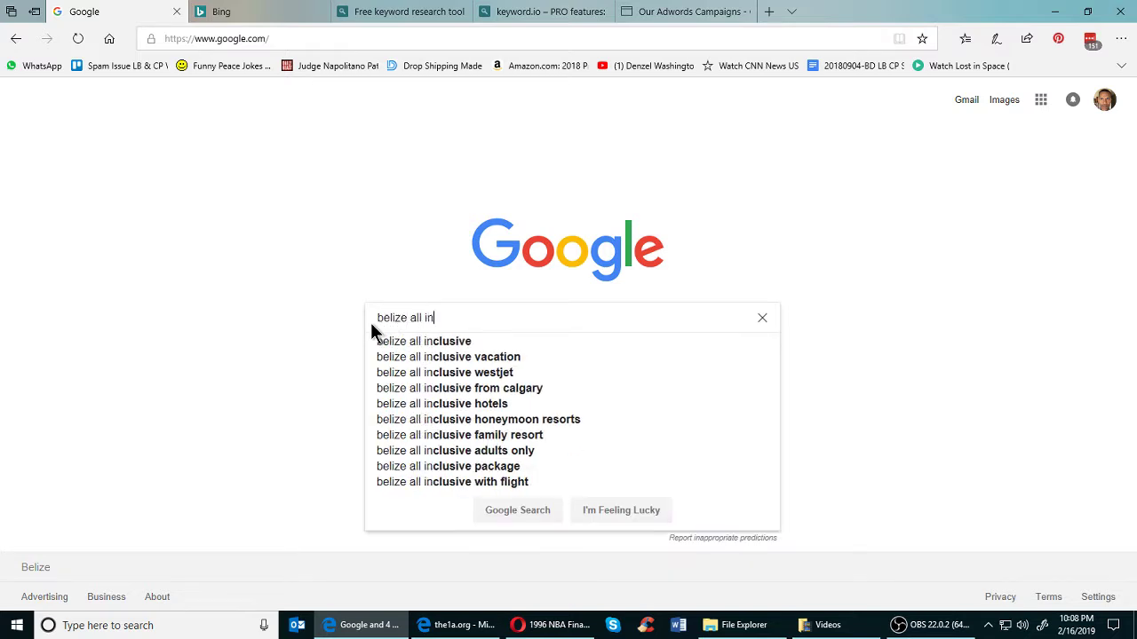
type("clusive")
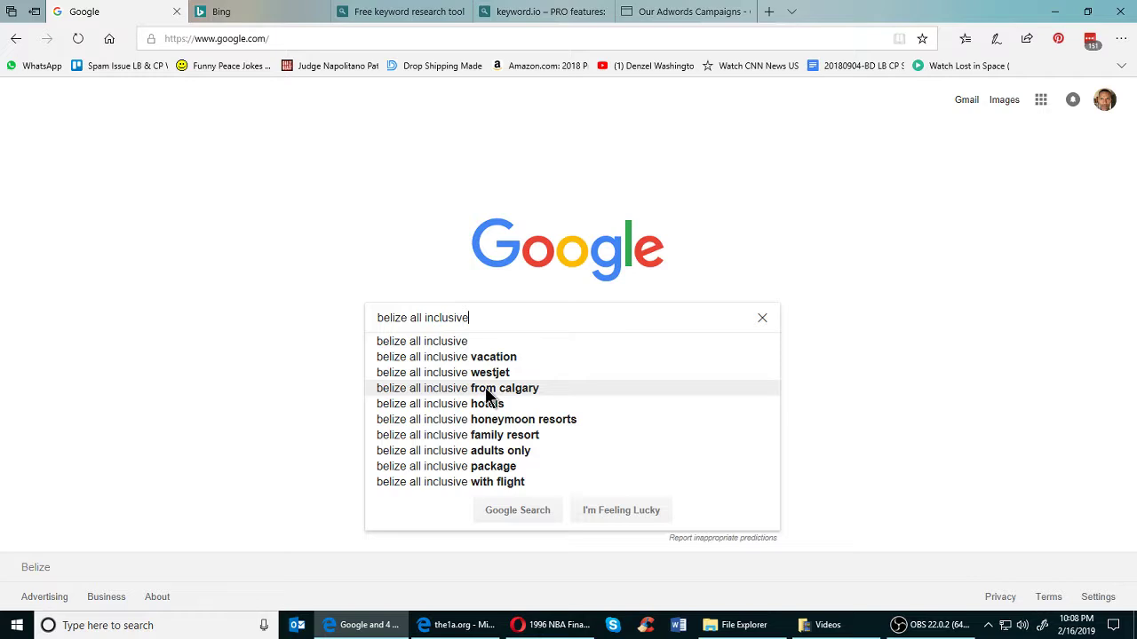
Switch to Bing and enter "belize all inclusive" as a query to bring up its search suggestions.
left_click(255, 24)
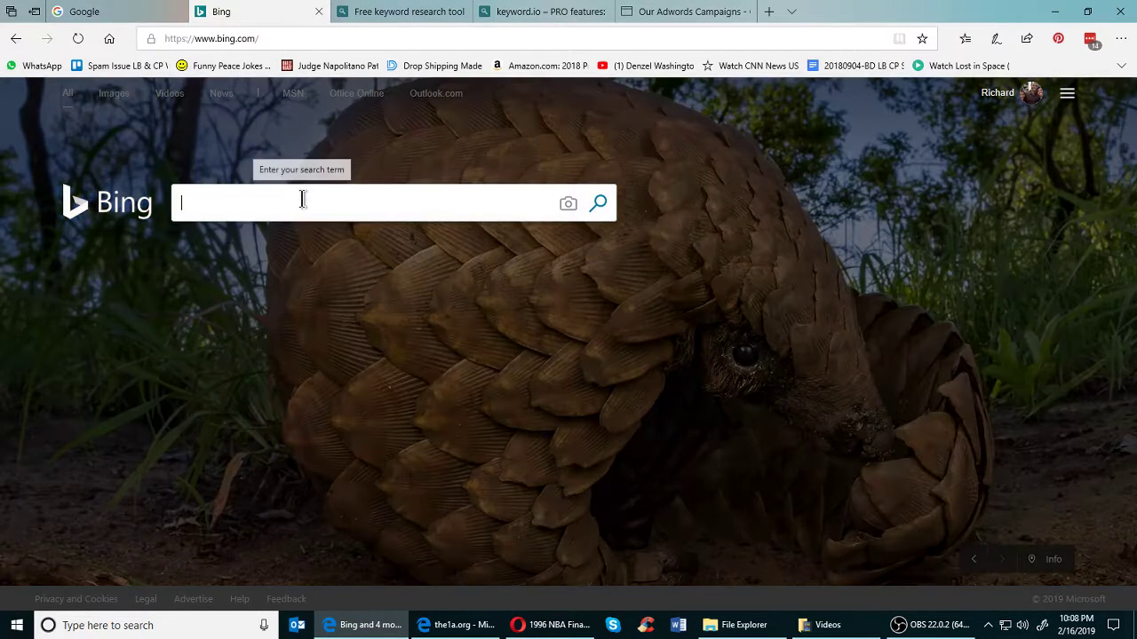
type("belize a")
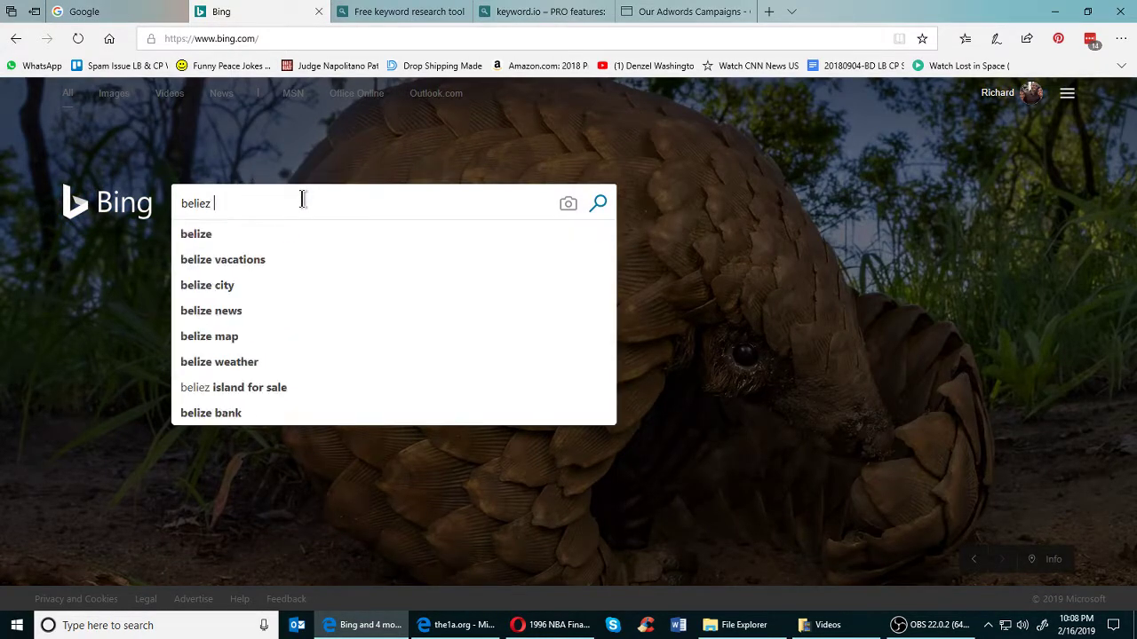
key("BackSpace")
key("BackSpace")
key("BackSpace")
key("BackSpace")
type("ze all ")
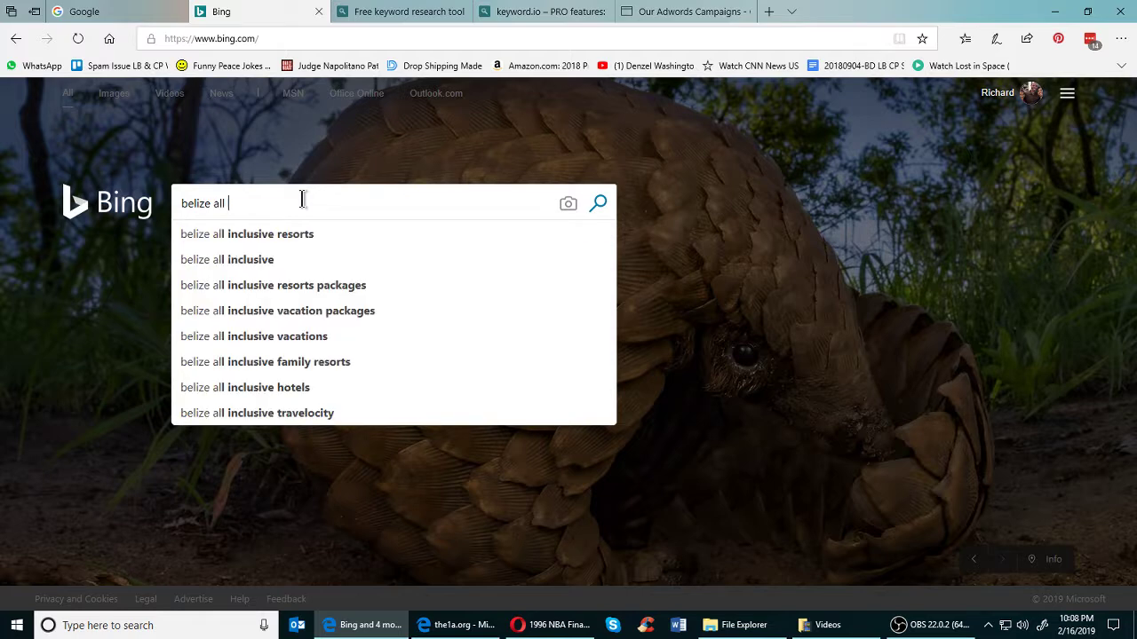
type("inclusive")
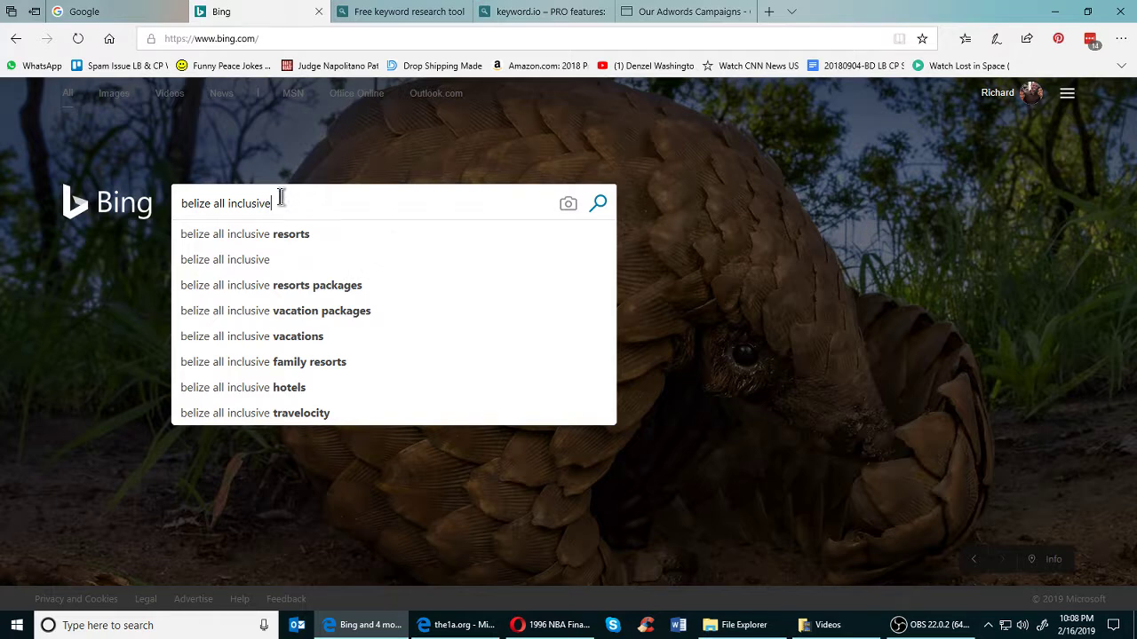
Switch to the keyword.io free research tool and search Google keywords for "belize all inclusive" with United States (en).
left_click(374, 16)
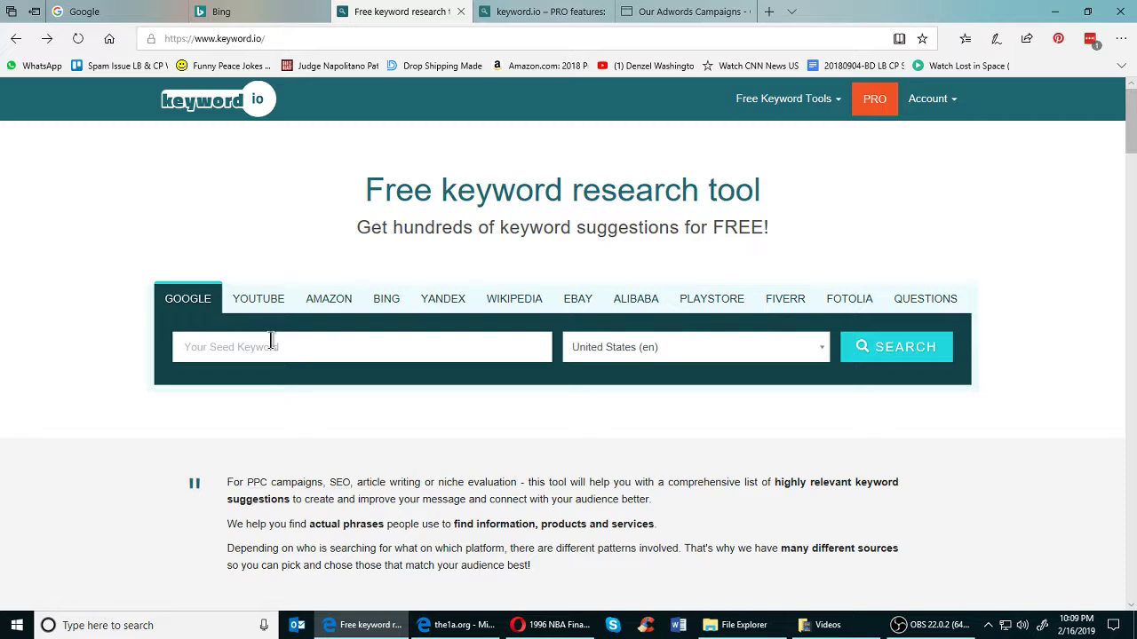
type("belize all inclusive")
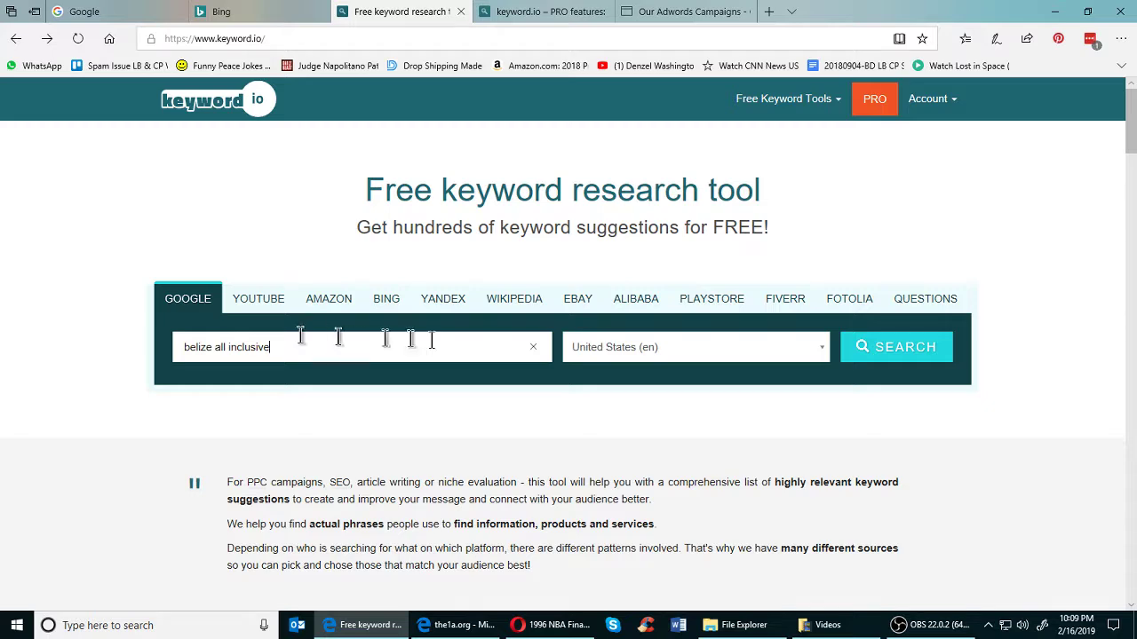
left_click(890, 349)
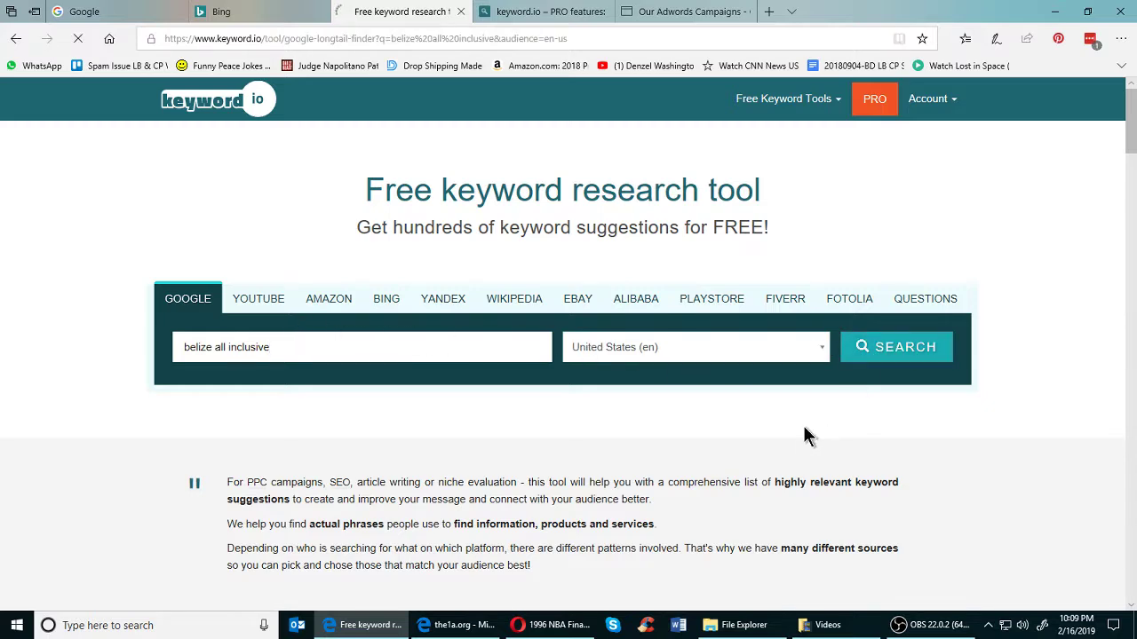
Look through the generated keyword suggestions for "belize all inclusive", dismissing the keyword.io PRO offer.
scroll(668, 425, "down", 1)
scroll(665, 420, "down", 1)
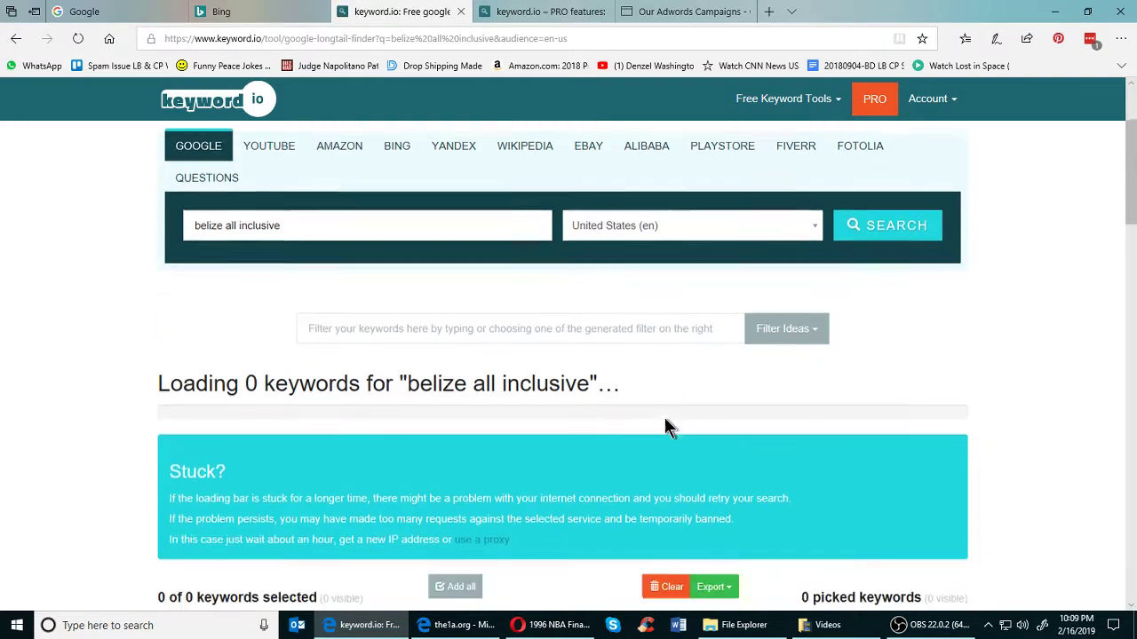
scroll(666, 420, "down", 1)
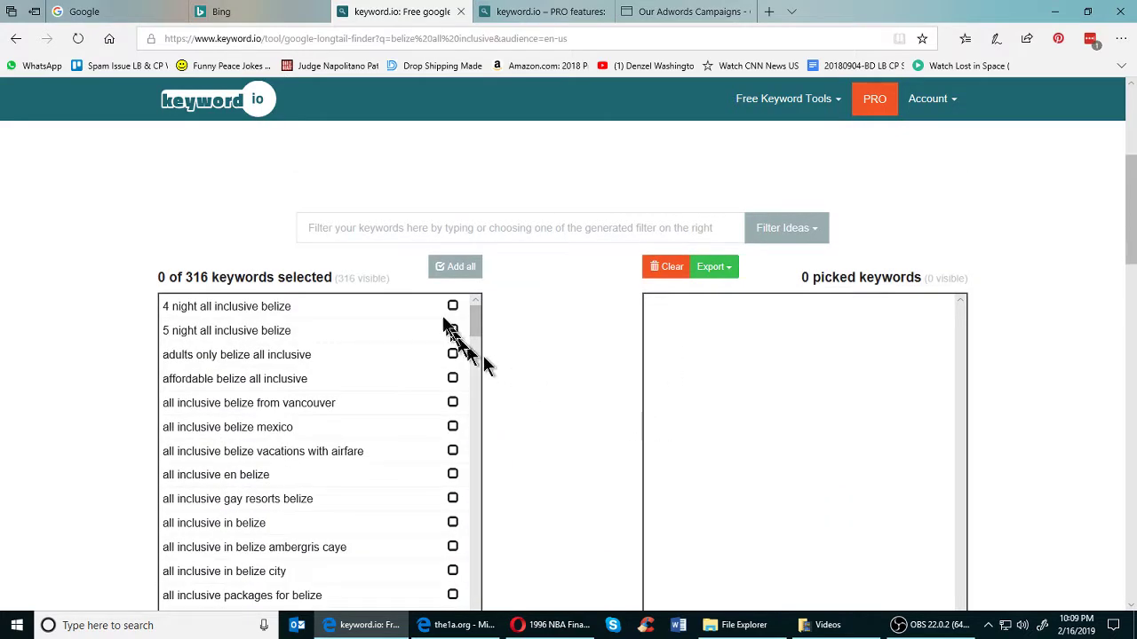
scroll(368, 322, "down", 1)
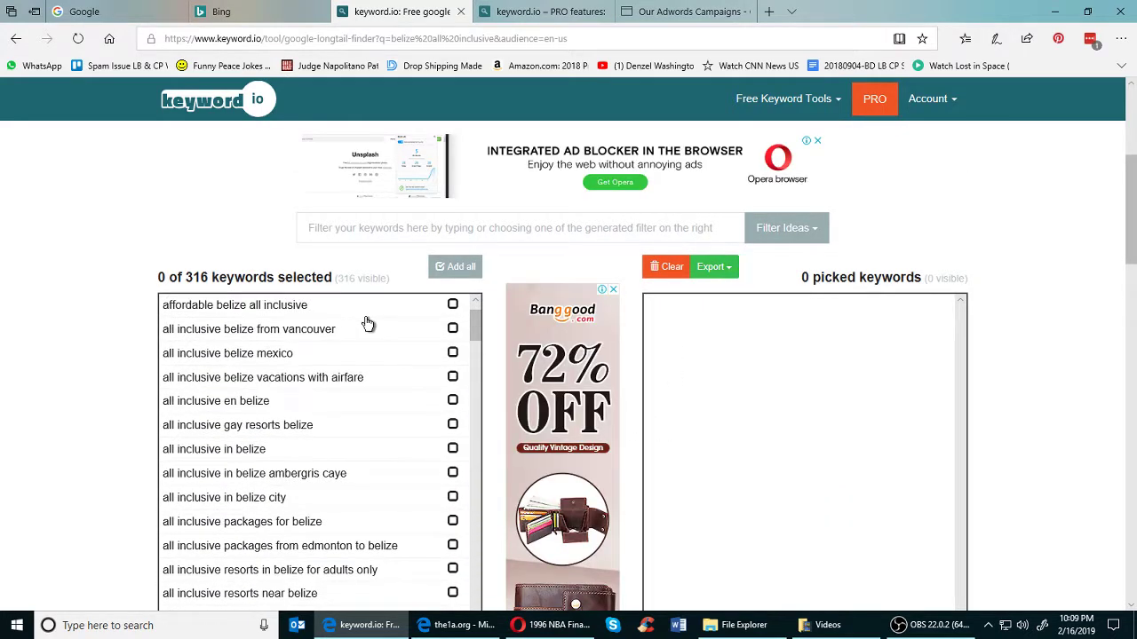
scroll(368, 327, "down", 2)
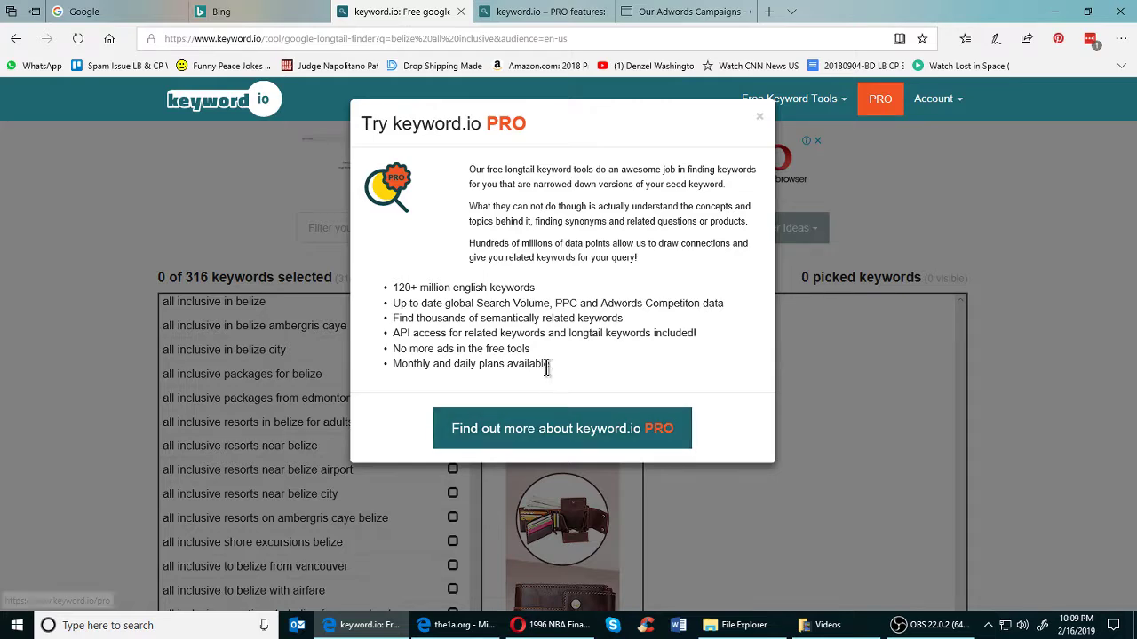
left_click(761, 119)
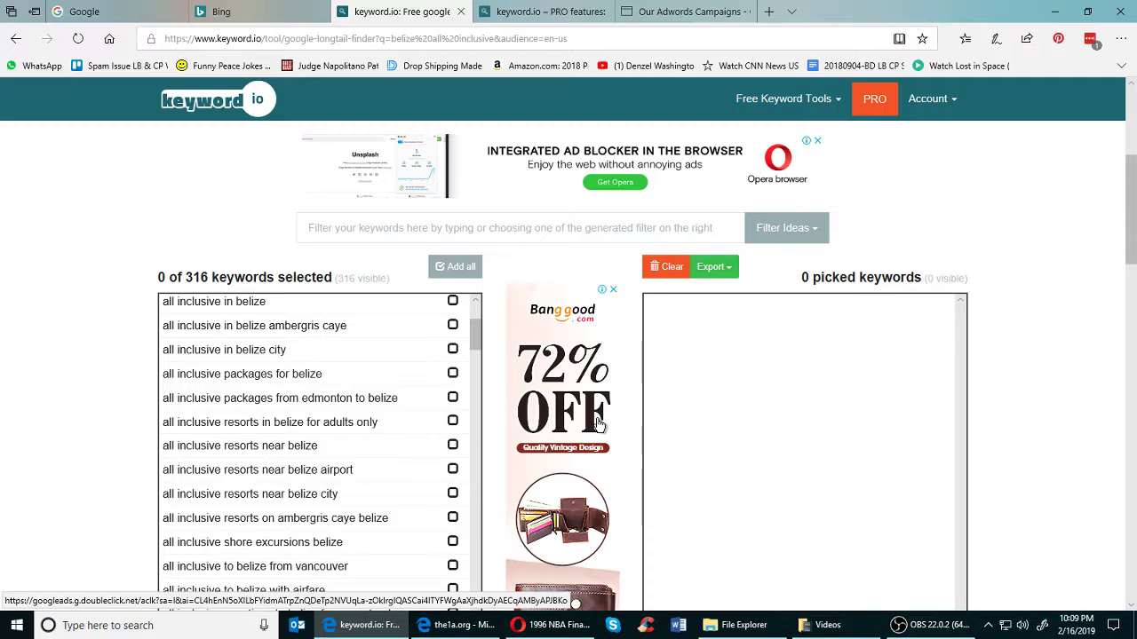
scroll(586, 497, "up", 1)
scroll(506, 406, "down", 3)
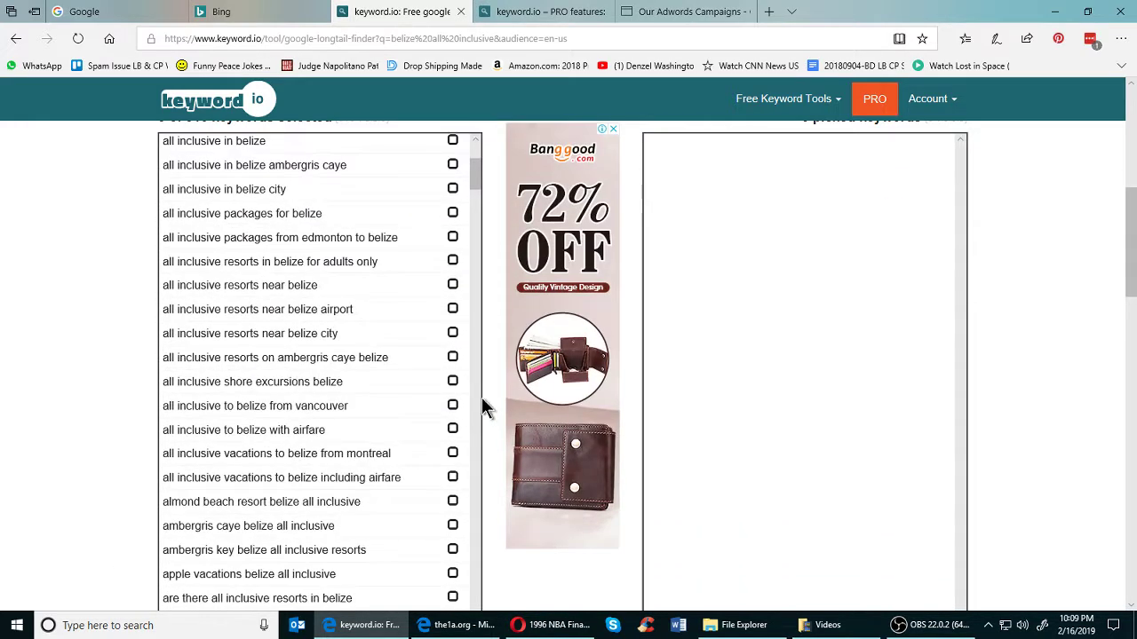
scroll(449, 351, "down", 4)
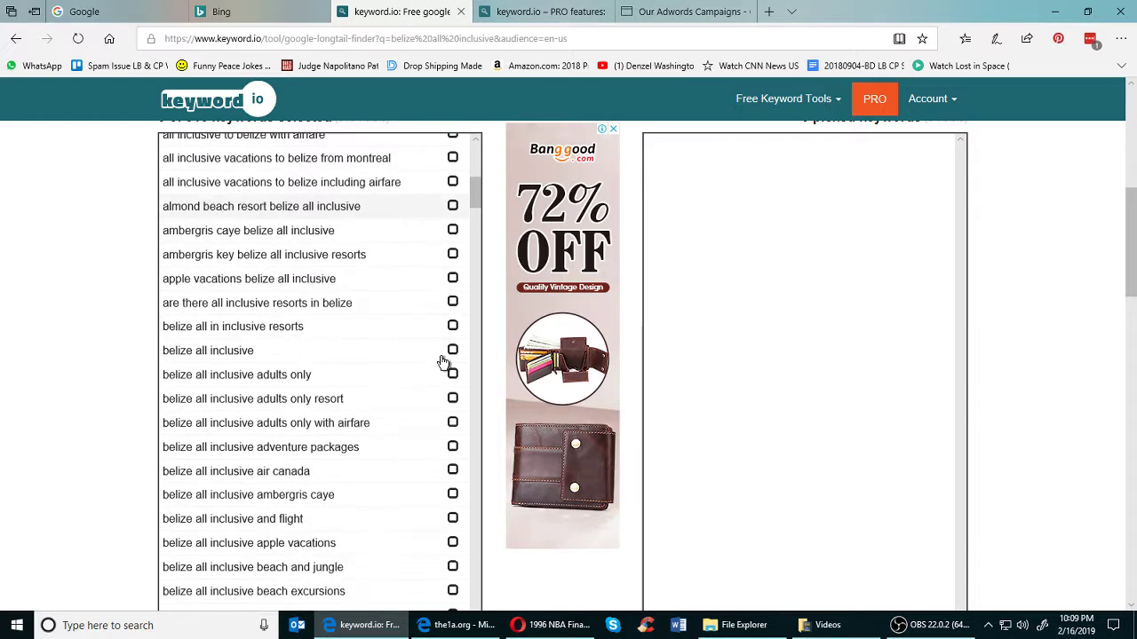
scroll(442, 361, "down", 1)
scroll(442, 362, "down", 3)
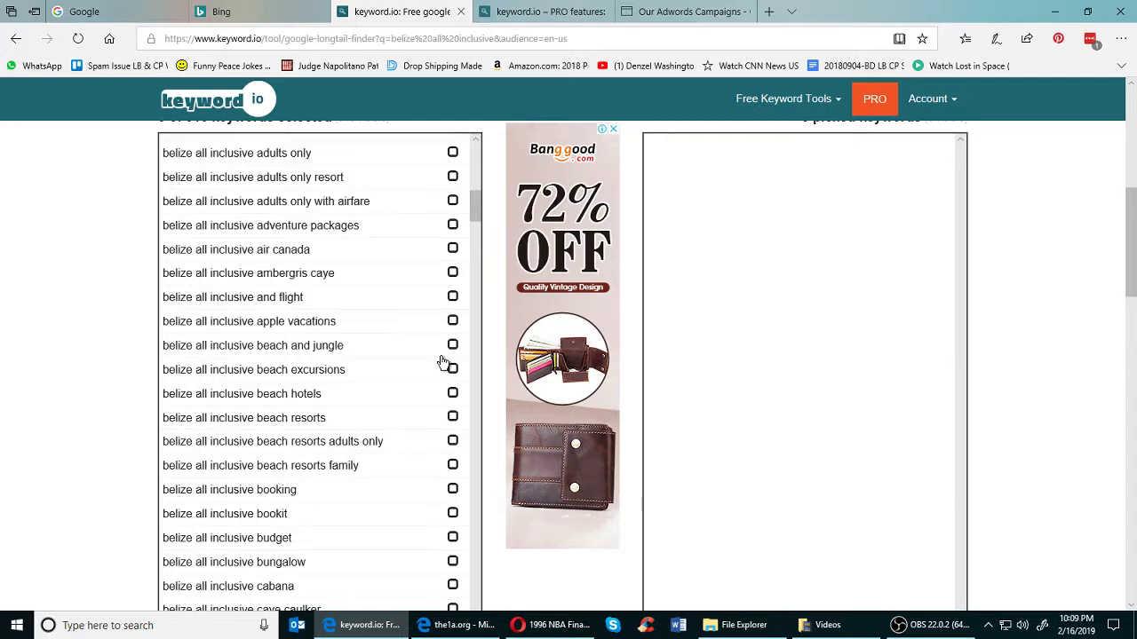
scroll(435, 369, "down", 1)
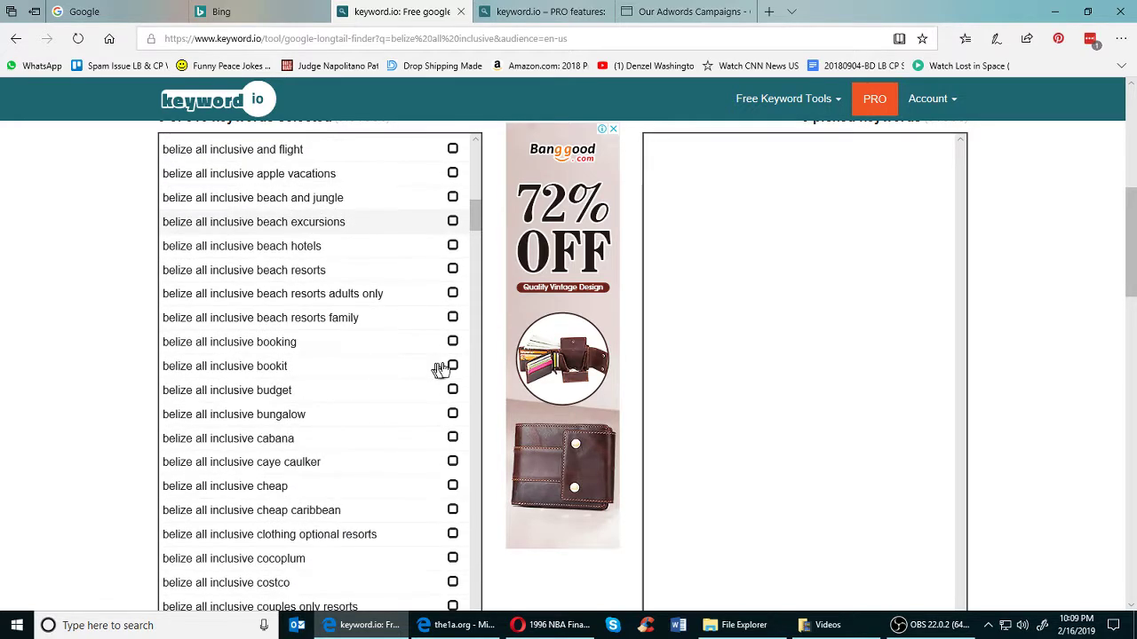
Examine the keyword.io PRO page, comparing the features and prices of the Pro, Starter and Free plans.
left_click(543, 12)
scroll(581, 355, "down", 9)
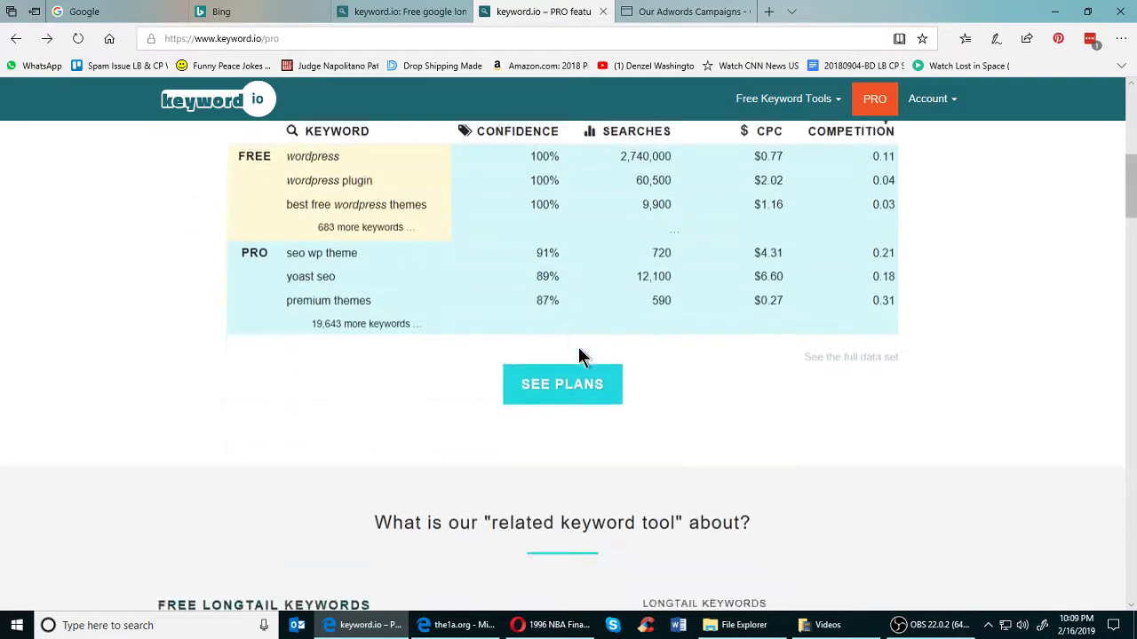
scroll(579, 354, "down", 15)
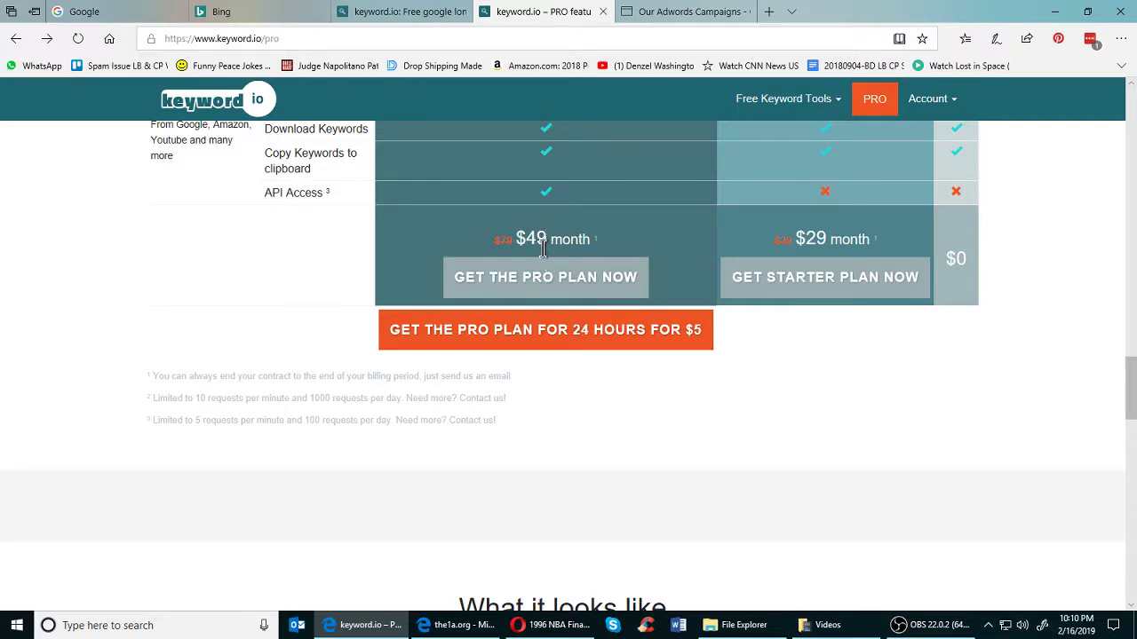
scroll(545, 292, "up", 5)
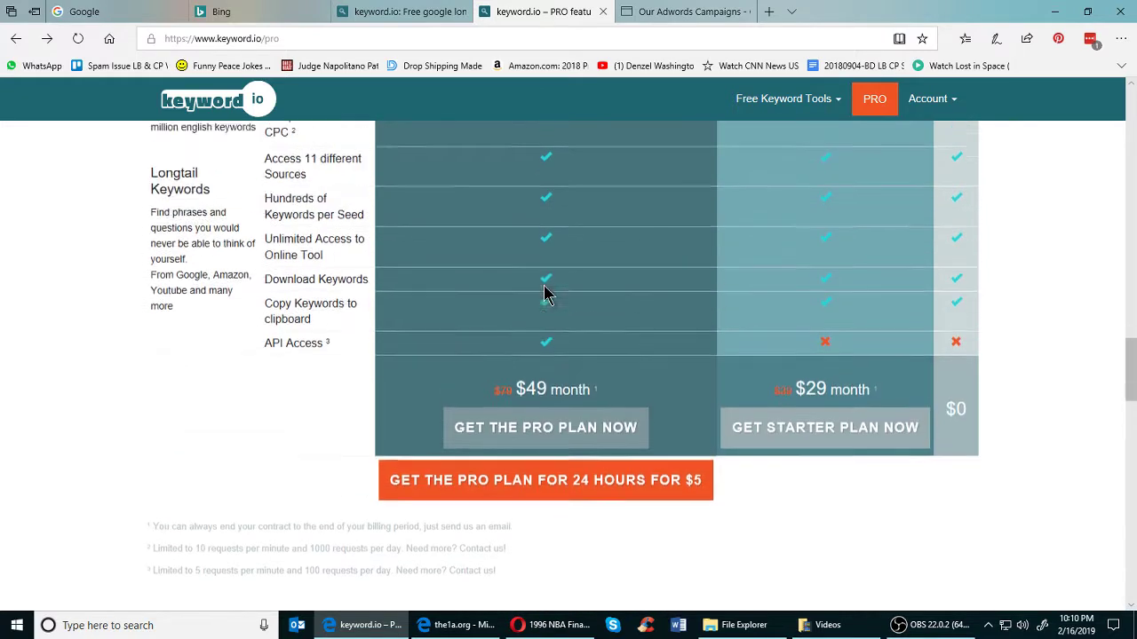
scroll(546, 295, "up", 1)
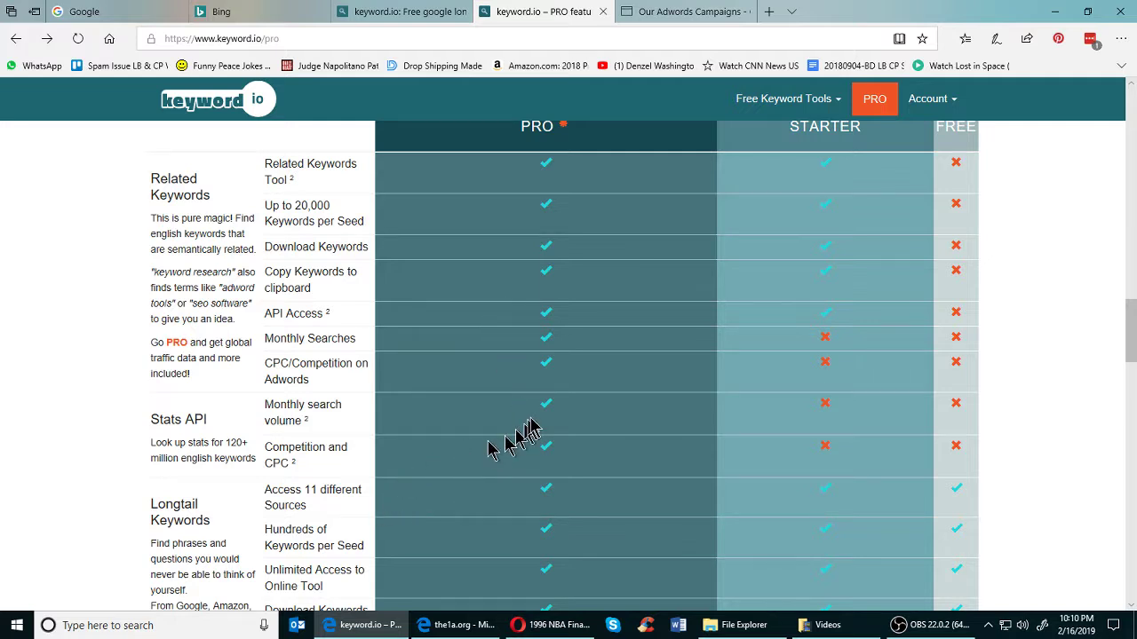
Switch to the Google Ads account and open Keyword Planner.
left_click(670, 14)
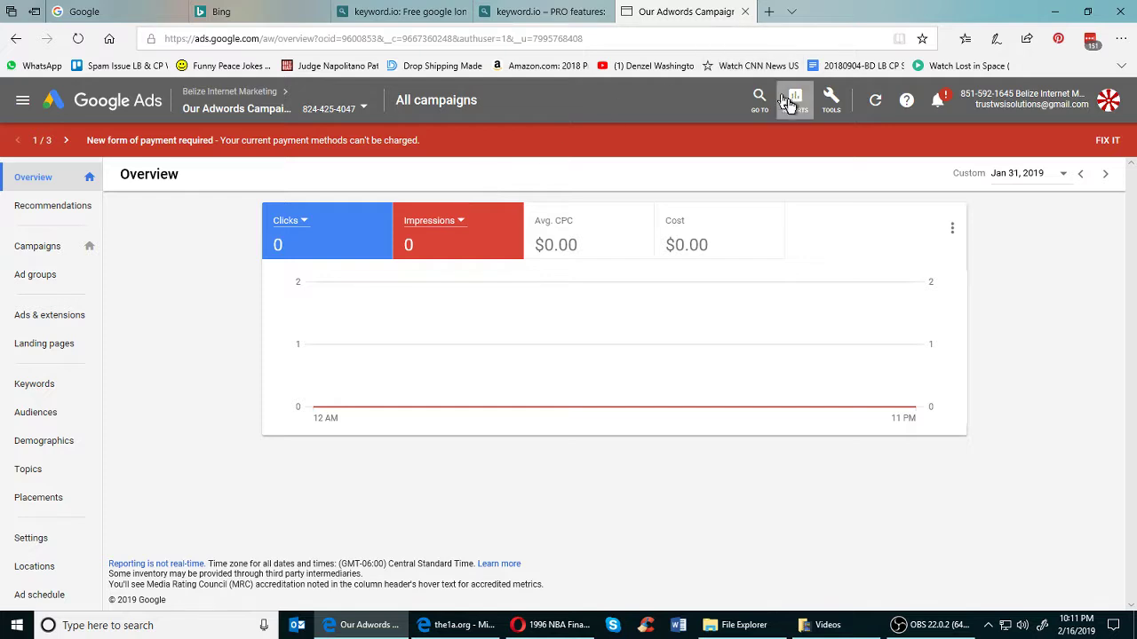
left_click(836, 100)
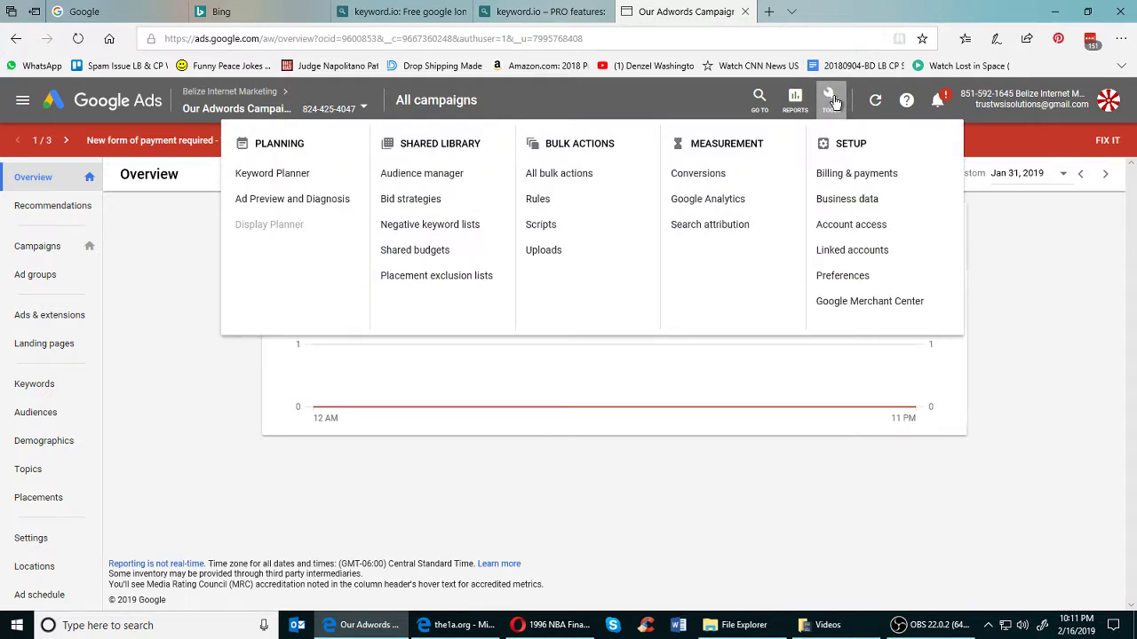
left_click(271, 174)
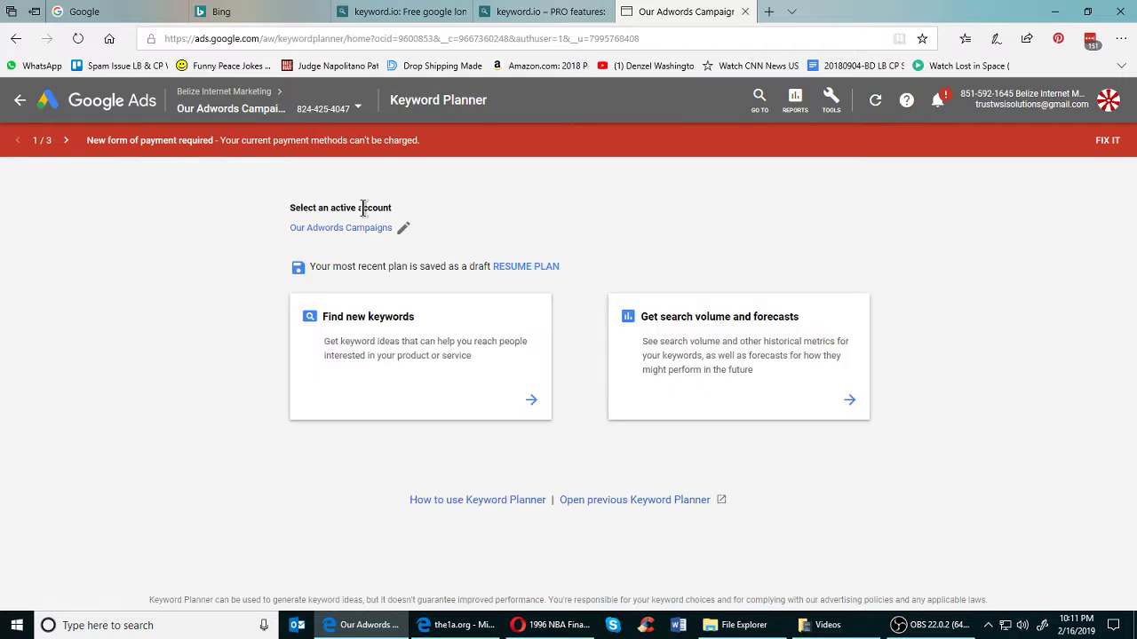
Get search volume and forecasts for the keyword "belize all inclusive".
left_click(689, 321)
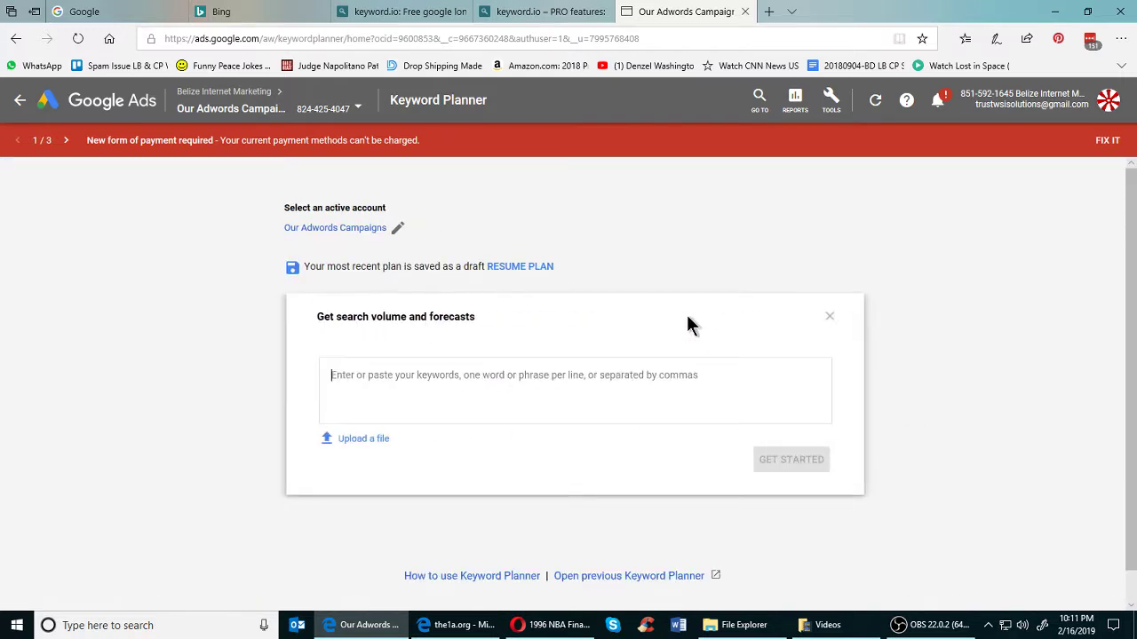
type("beli")
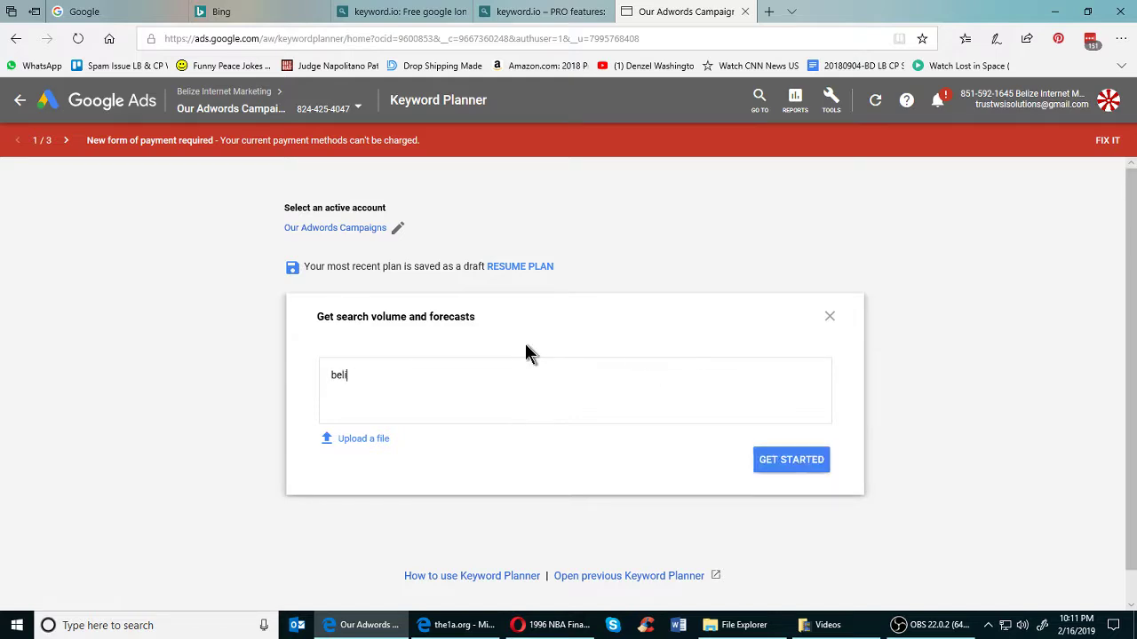
type("ze all inclusive")
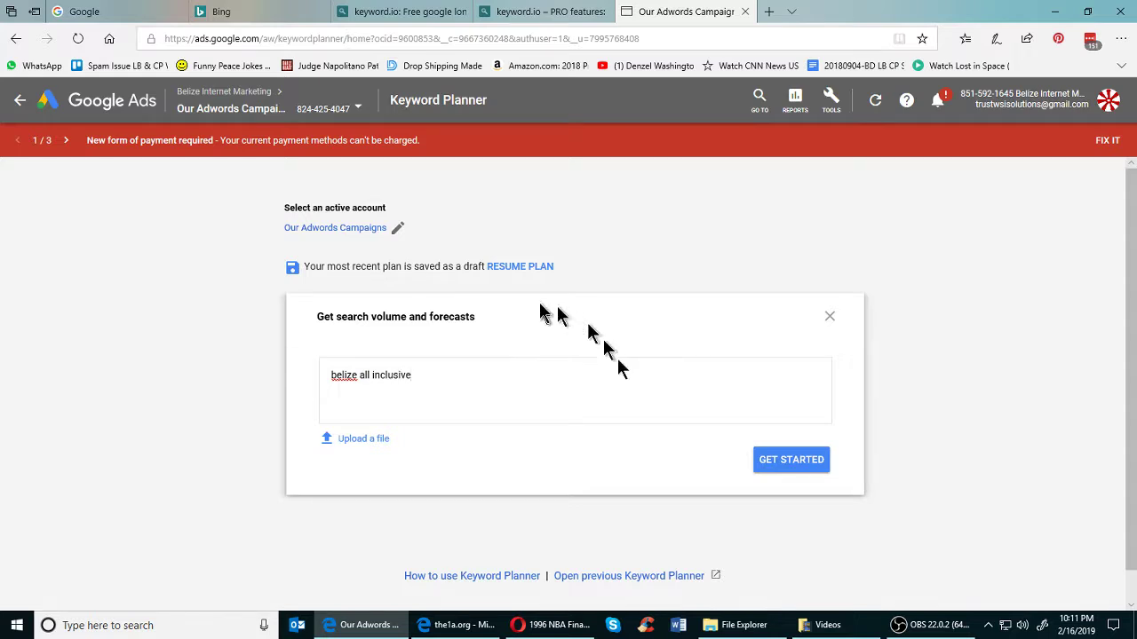
left_click(764, 460)
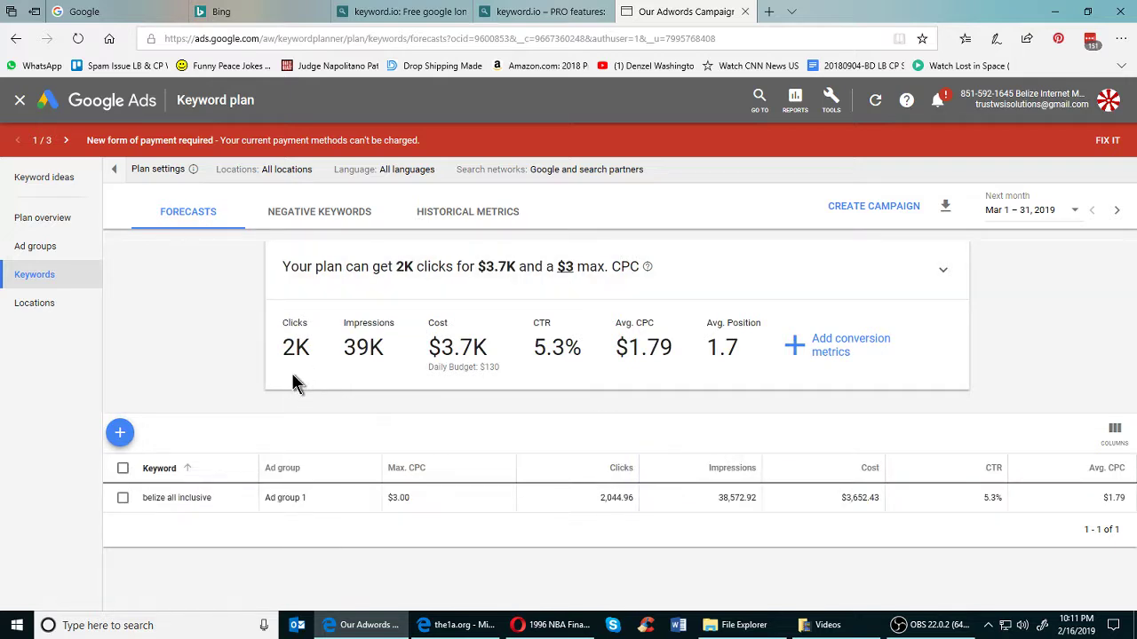
Show the keyword plan's historical metrics and examine the monthly search trend for "belize all inclusive".
left_click(457, 218)
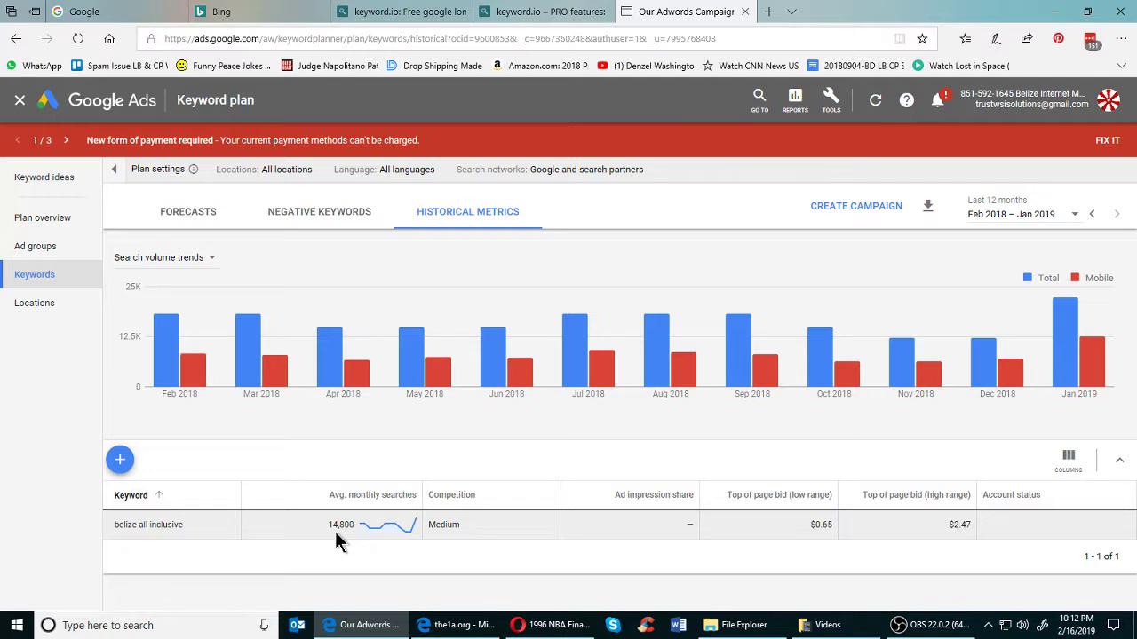
mouse_move(377, 526)
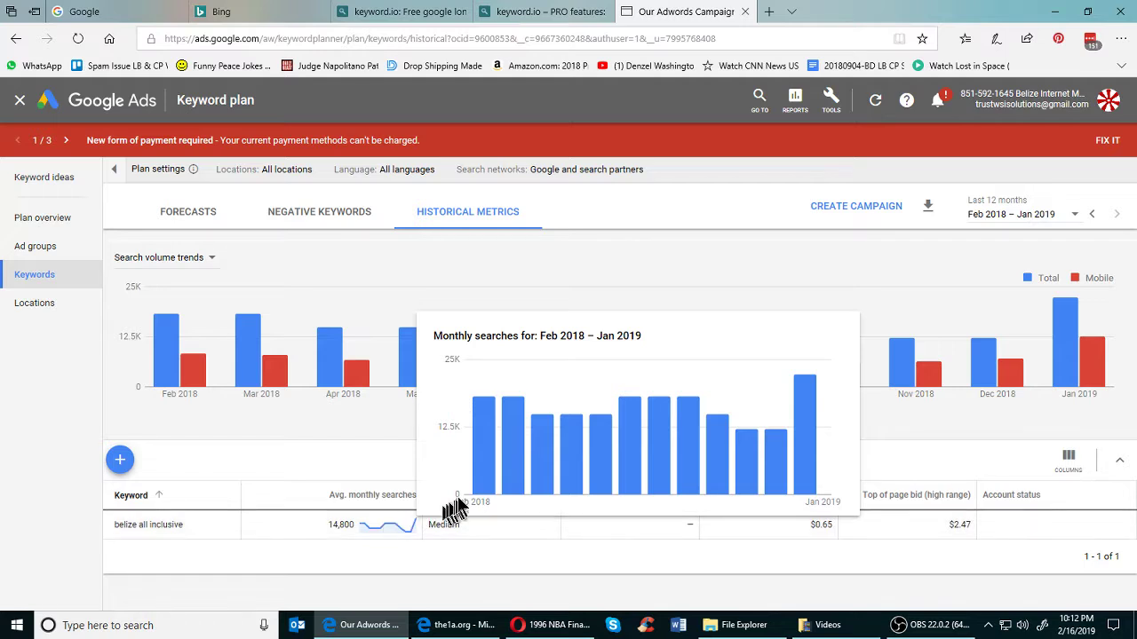
mouse_move(485, 493)
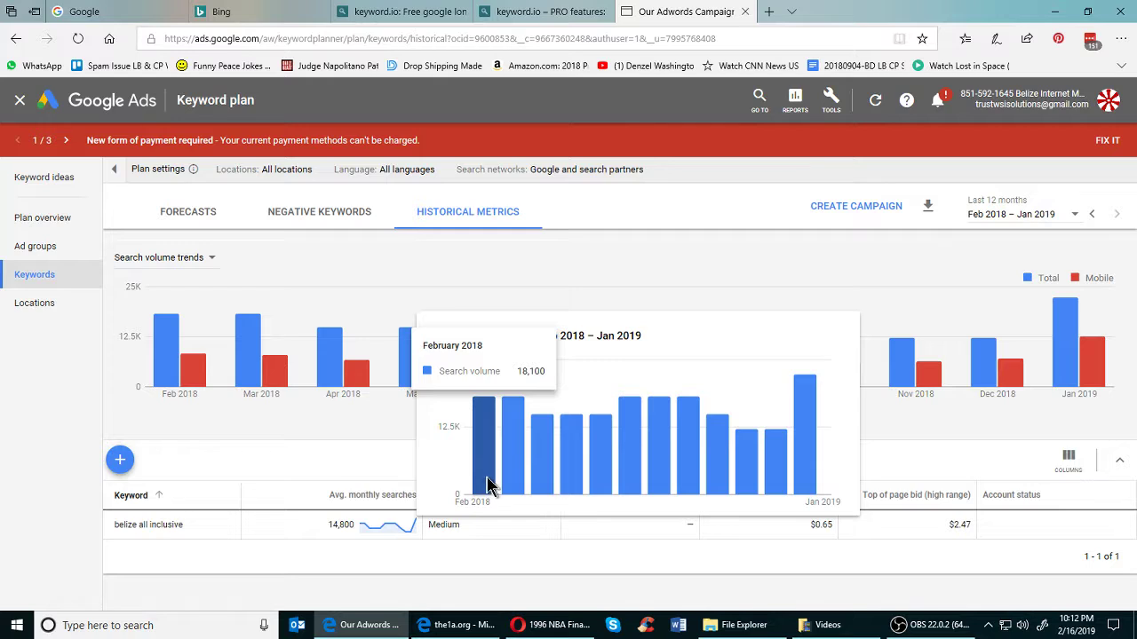
mouse_move(508, 479)
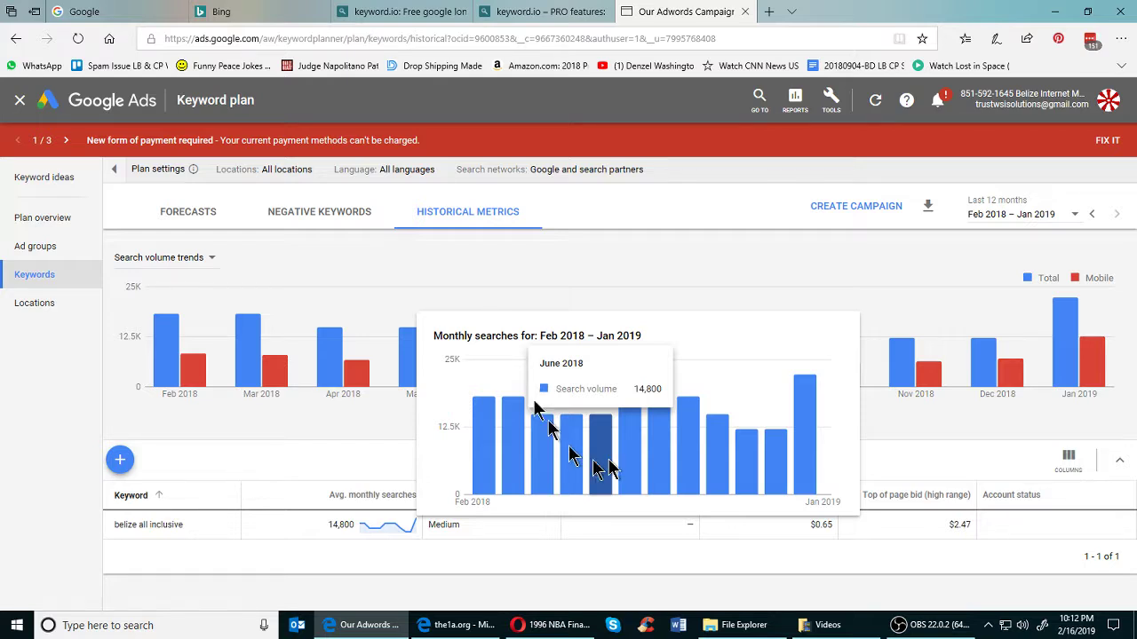
Review the Google and Bing suggestions, the keyword.io list and the Keyword Planner historical search volumes again.
left_click(162, 19)
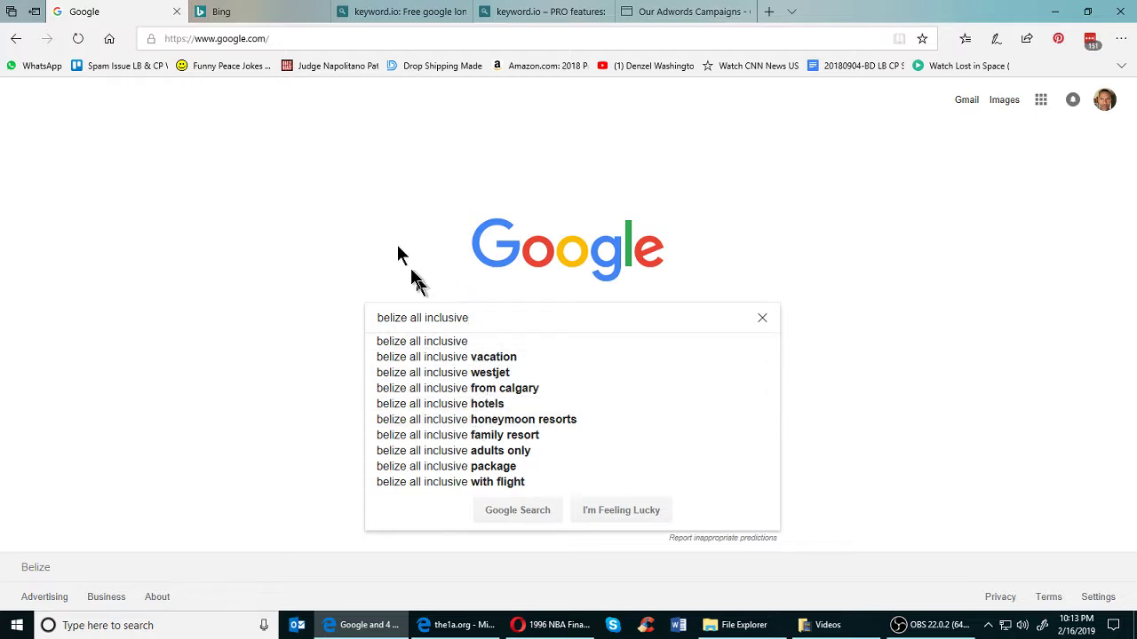
left_click(273, 18)
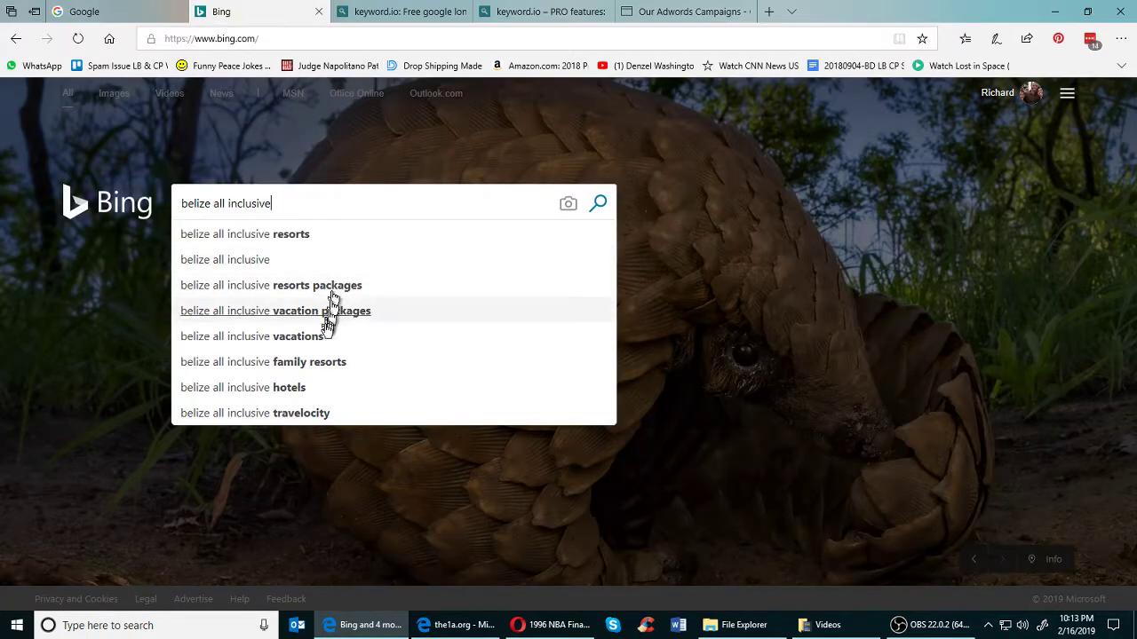
left_click(408, 18)
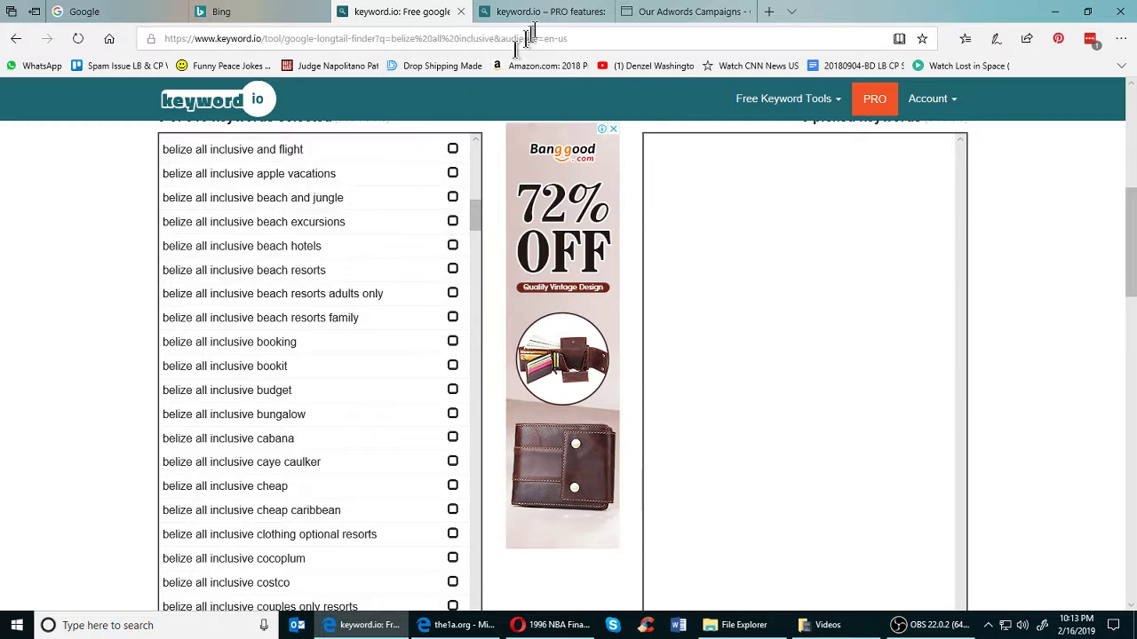
mouse_move(551, 25)
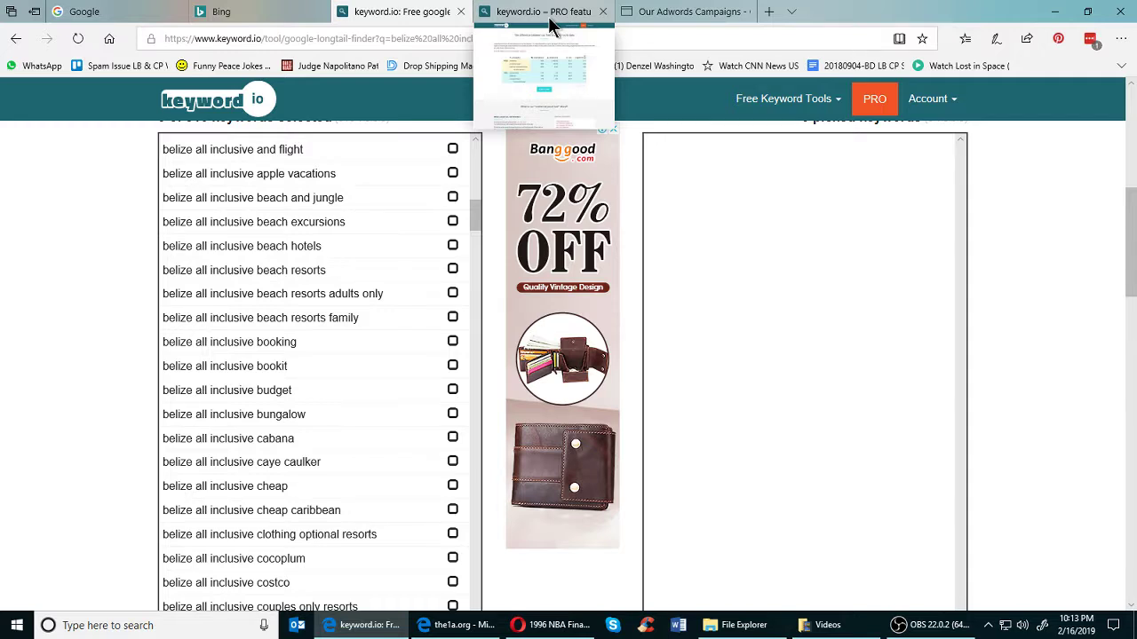
left_click(661, 12)
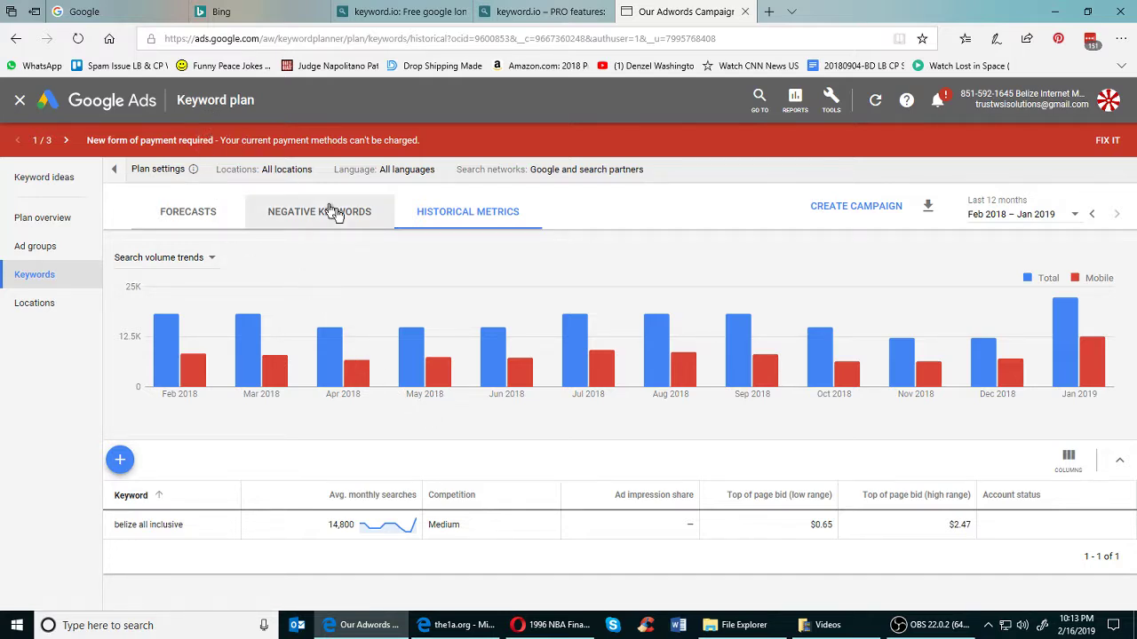
mouse_move(368, 302)
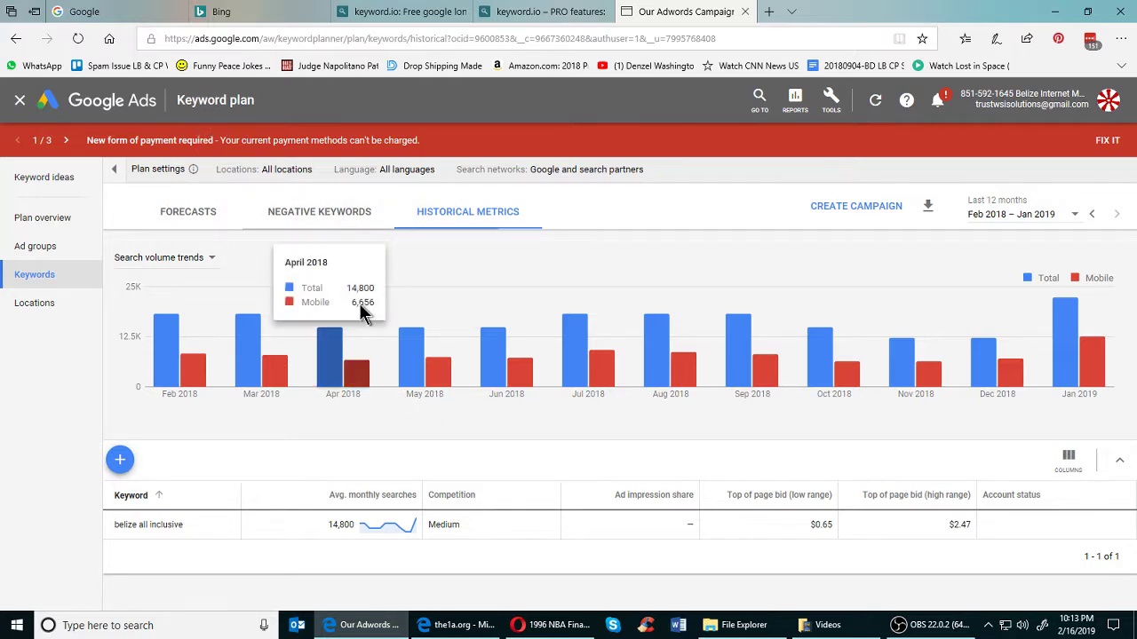